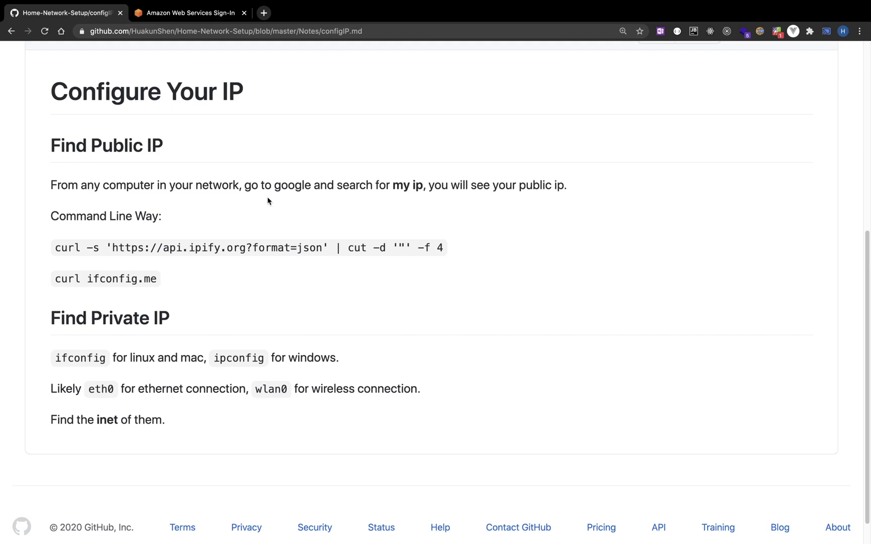
Open a new browser tab beside the GitHub configIP notes.
key("super+t")
type("my ip")
key("Return")
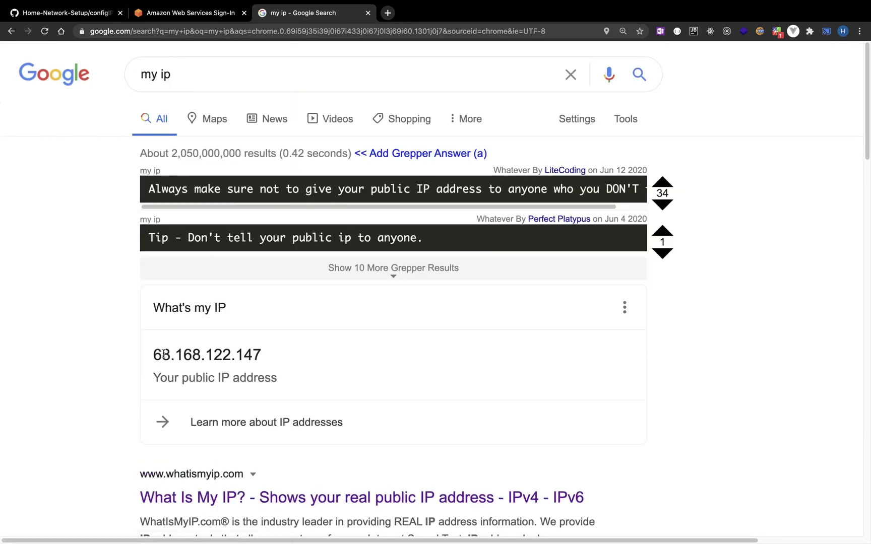
left_click_drag(152, 355, 296, 357)
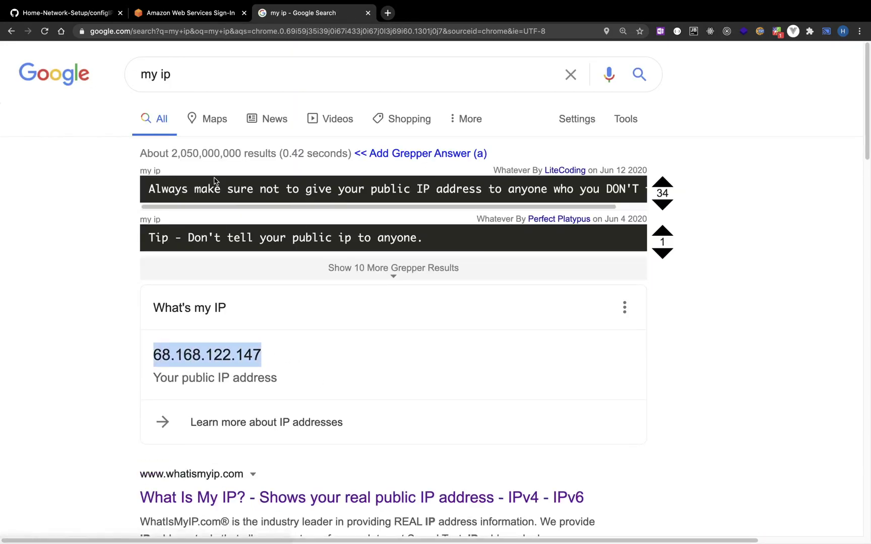
left_click(71, 174)
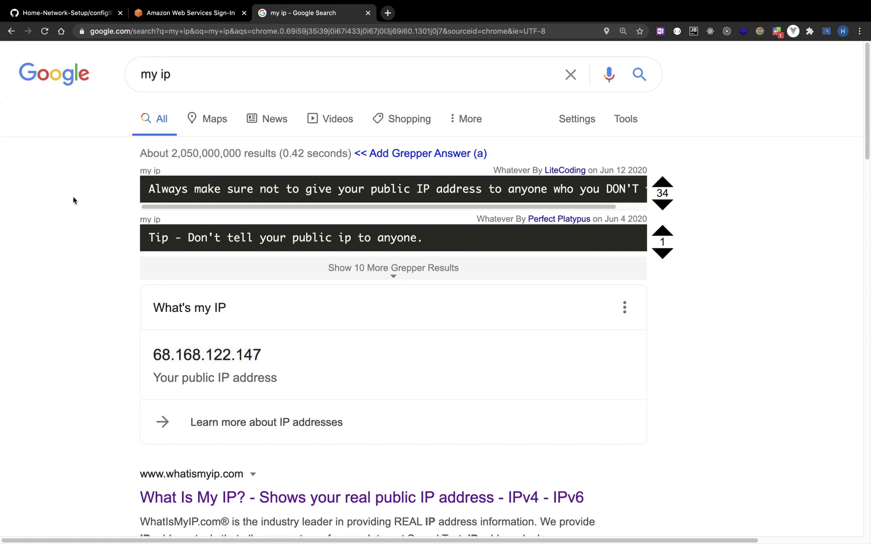
Copy the first curl command from the configIP notes and run it in the terminal.
left_click(82, 18)
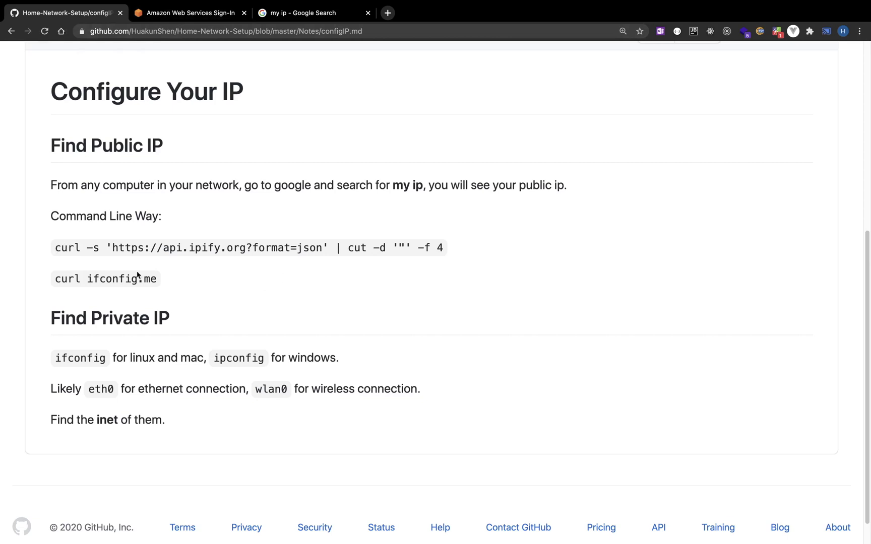
left_click_drag(55, 248, 458, 264)
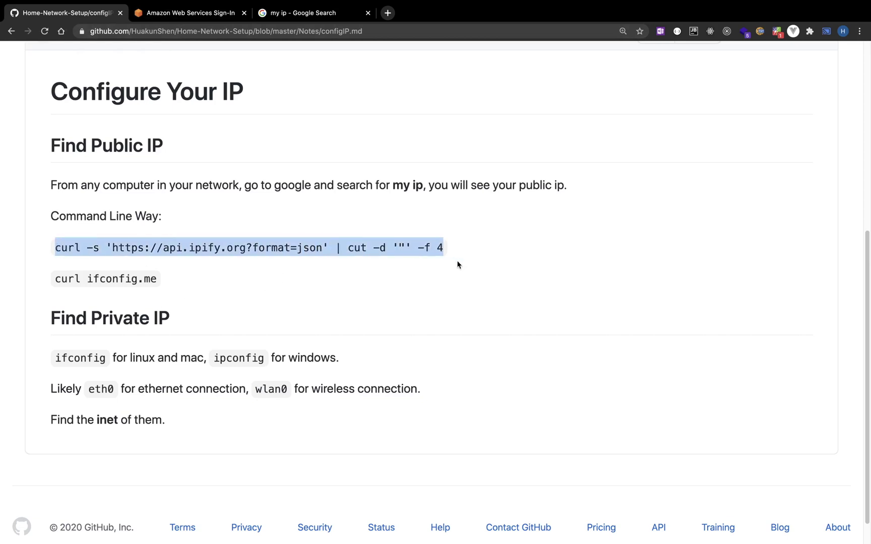
key("super+c")
key("super+Tab")
key("super+v")
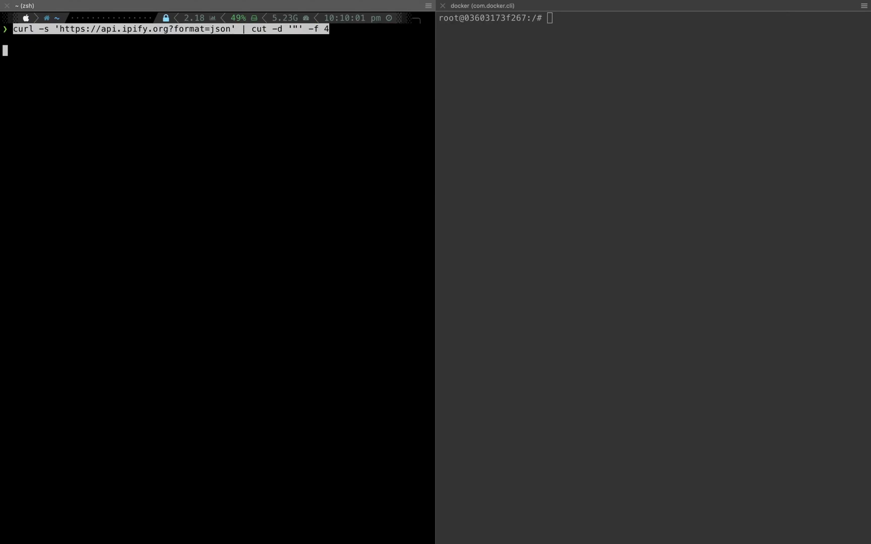
key("Return")
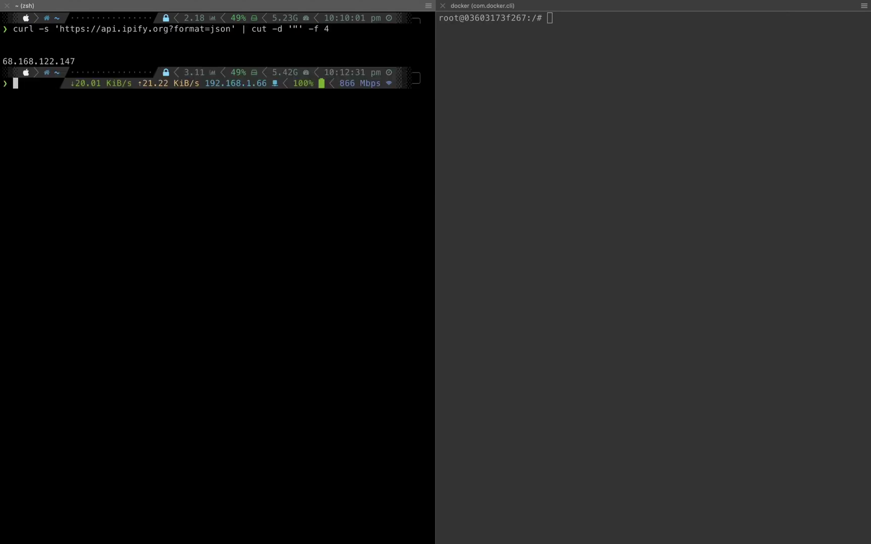
Rerun the curl command without the cut filter to see the raw JSON reply.
key("Up")
key("BackSpace")
key("BackSpace")
key("BackSpace")
key("BackSpace")
key("BackSpace")
key("BackSpace")
key("BackSpace")
key("BackSpace")
key("BackSpace")
key("BackSpace")
key("BackSpace")
key("BackSpace")
key("BackSpace")
key("BackSpace")
key("BackSpace")
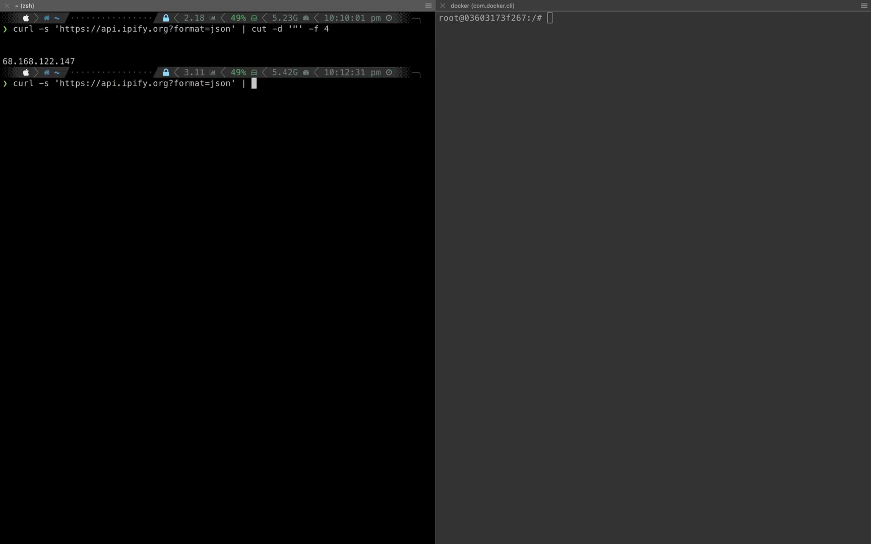
key("BackSpace")
key("BackSpace")
key("BackSpace")
key("Return")
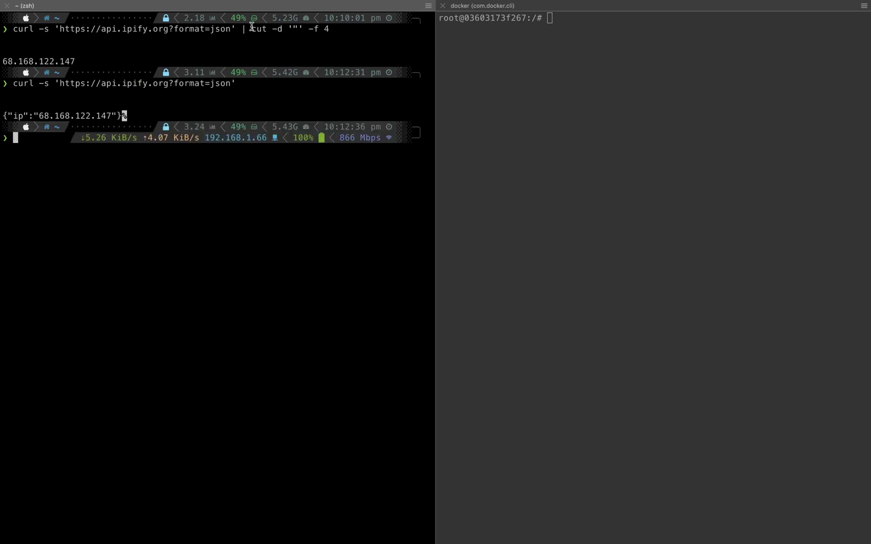
Copy 'curl ifconfig.me' from the notes and run it in the terminal.
key("ctrl+Right")
left_click_drag(115, 229, 154, 280)
left_click(52, 283)
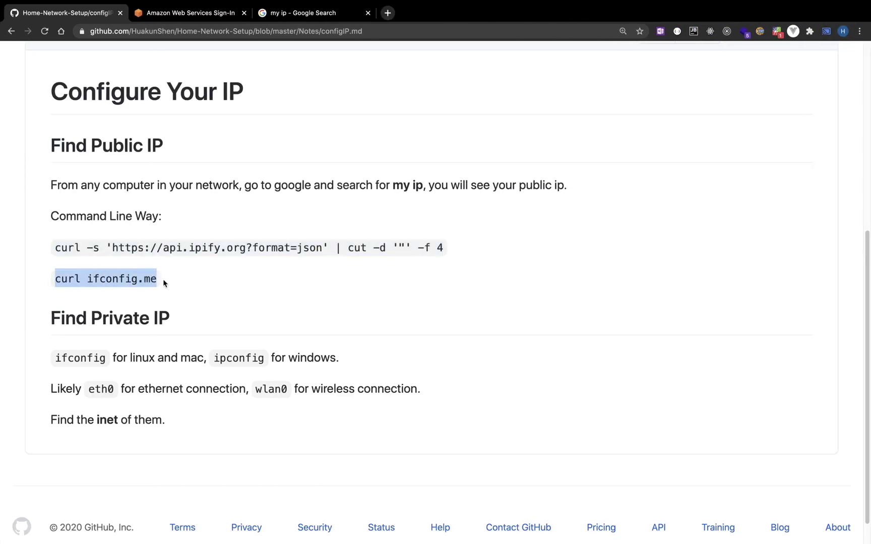
key("ctrl+Left")
key("ctrl+v")
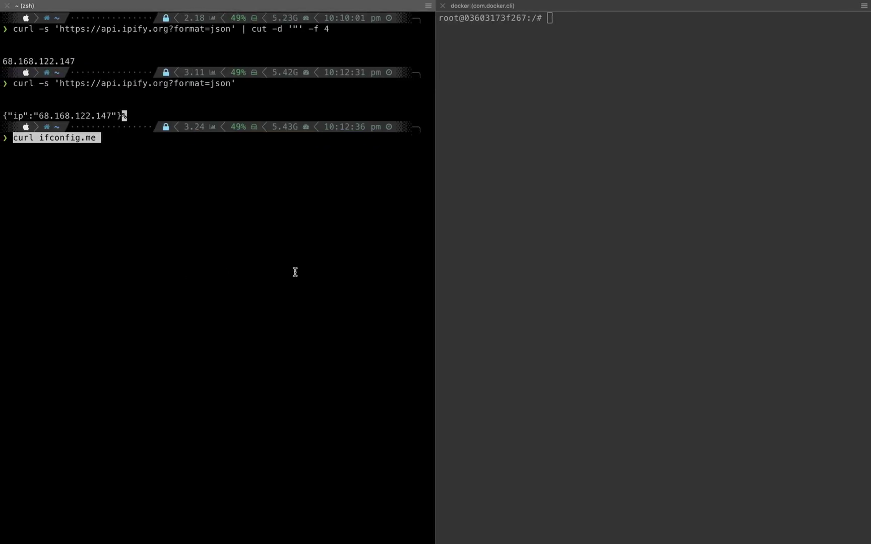
key("Return")
Search Google for 'no ip' in a new browser tab.
key("ctrl+Right")
key("ctrl+t")
type("my")
key("BackSpace")
key("BackSpace")
type("no pi")
key("BackSpace")
key("BackSpace")
type("ip")
key("Return")
Go to the No-IP account dashboard and enter home123123123 as a Quick Add hostname.
left_click(201, 215)
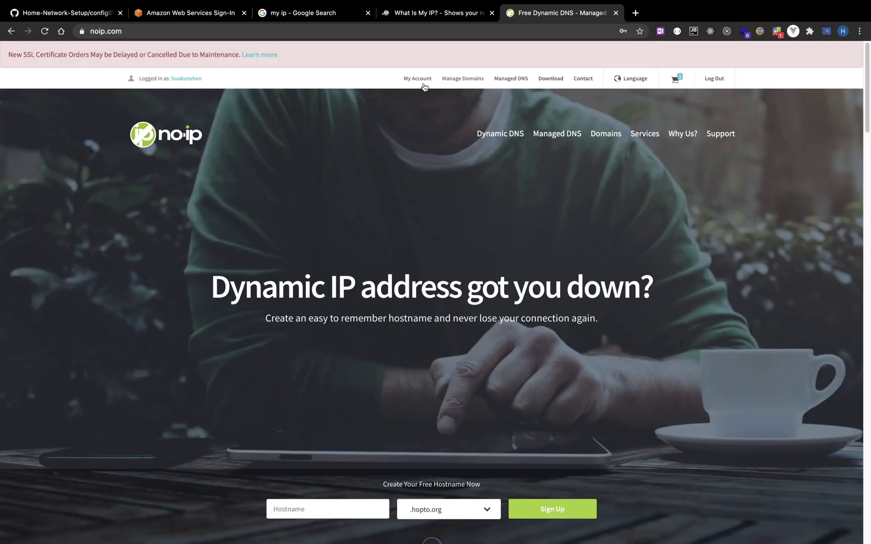
left_click(423, 85)
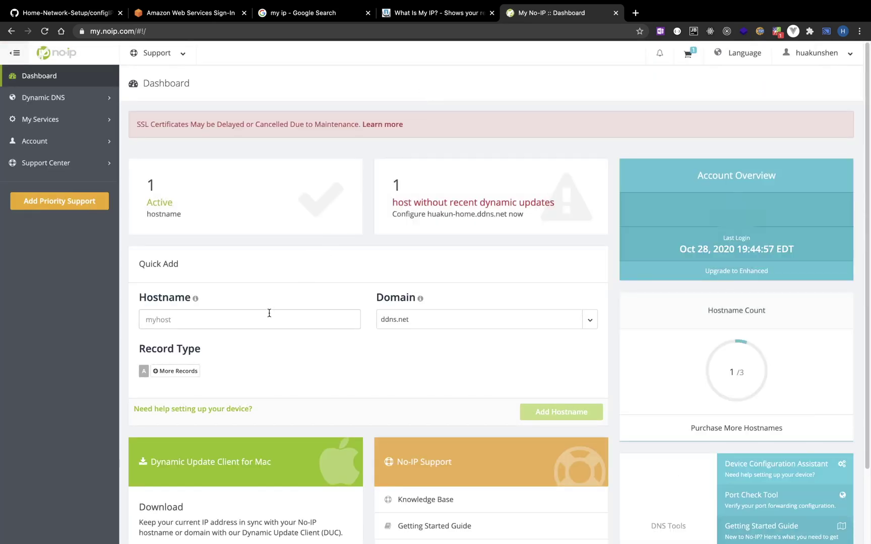
left_click(268, 314)
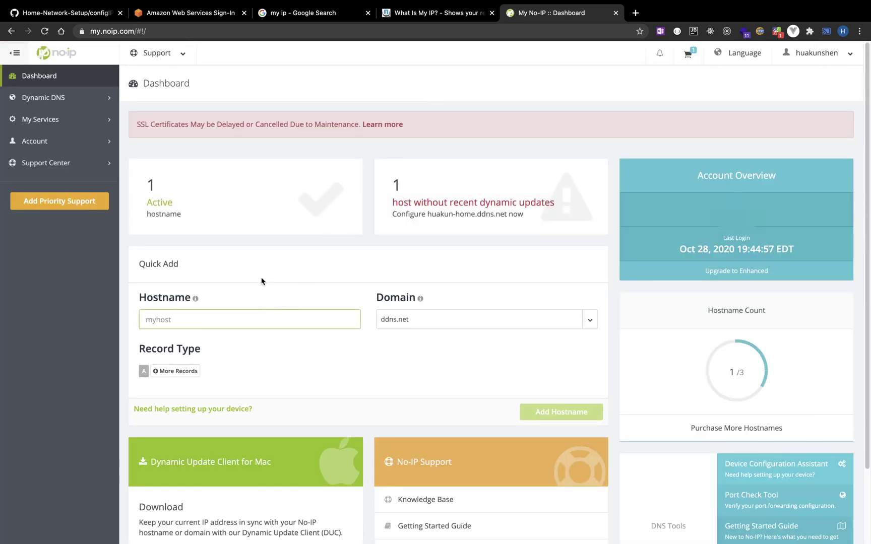
type("home123123123")
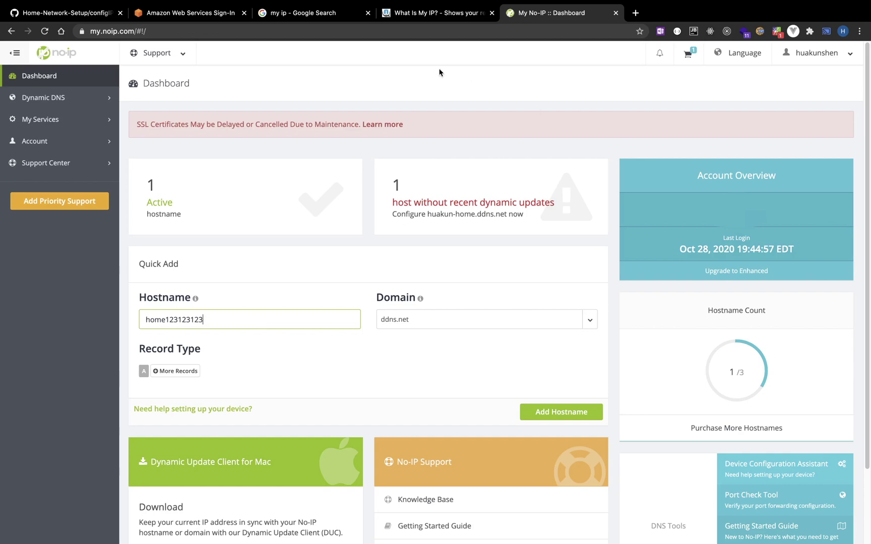
Search WhatIsMyIP.com for home123123123.ddns.net.
left_click(432, 12)
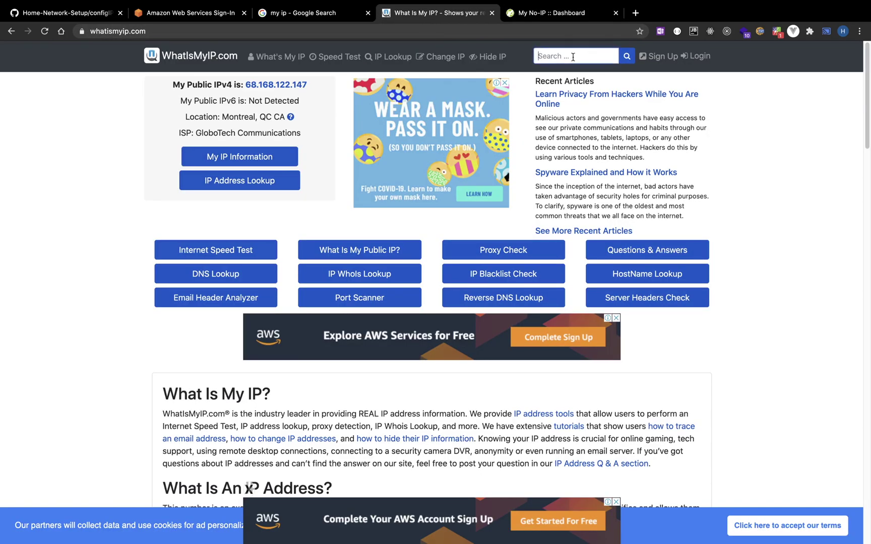
type("home123123123.ddns.net")
key("Return")
Run 'ping home123123123.ddns.net' in the terminal to test whether it resolves.
key("super+Tab")
type("ping home12")
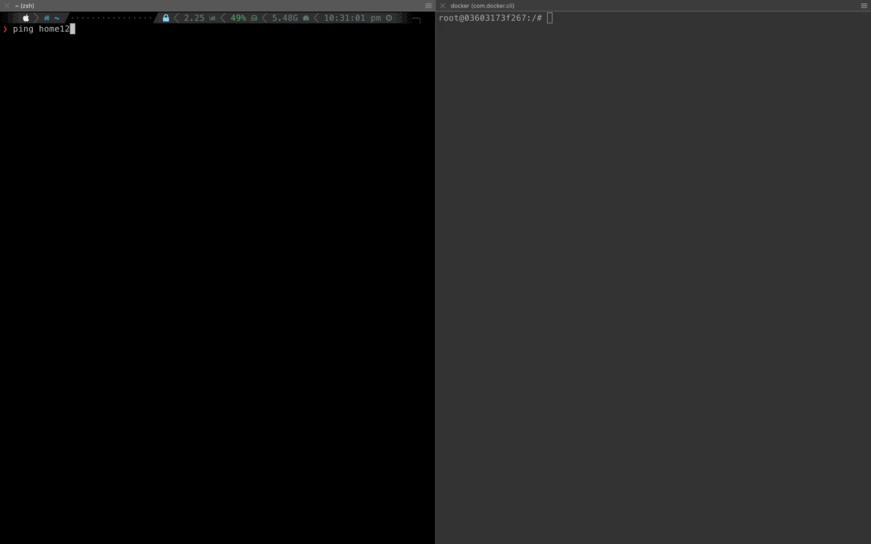
type("3123123.ddns.net")
key("Return")
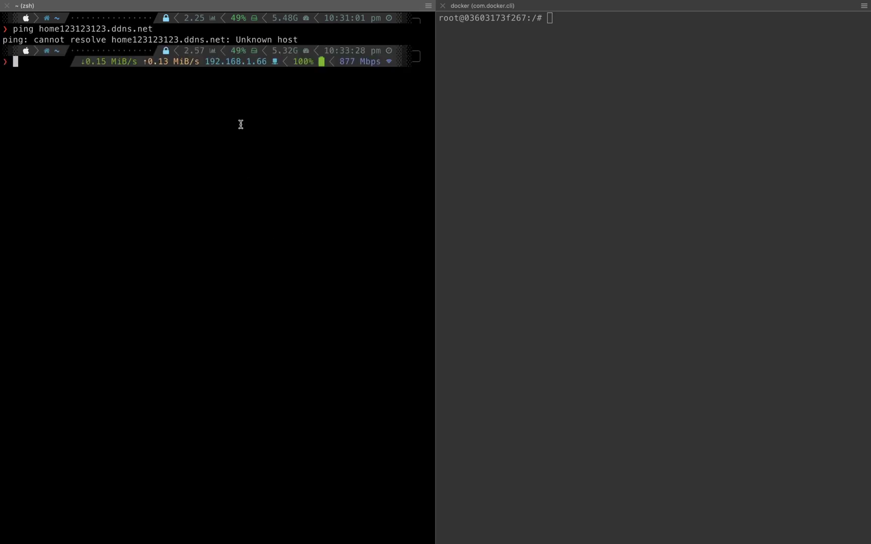
key("super+Tab")
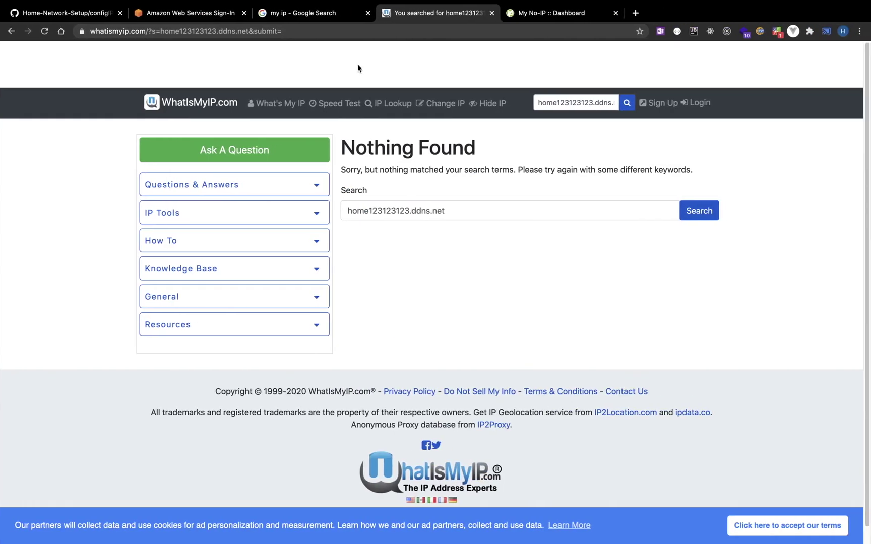
Add home123123123 on ddns.net in No-IP and view the active hostnames list.
left_click(526, 15)
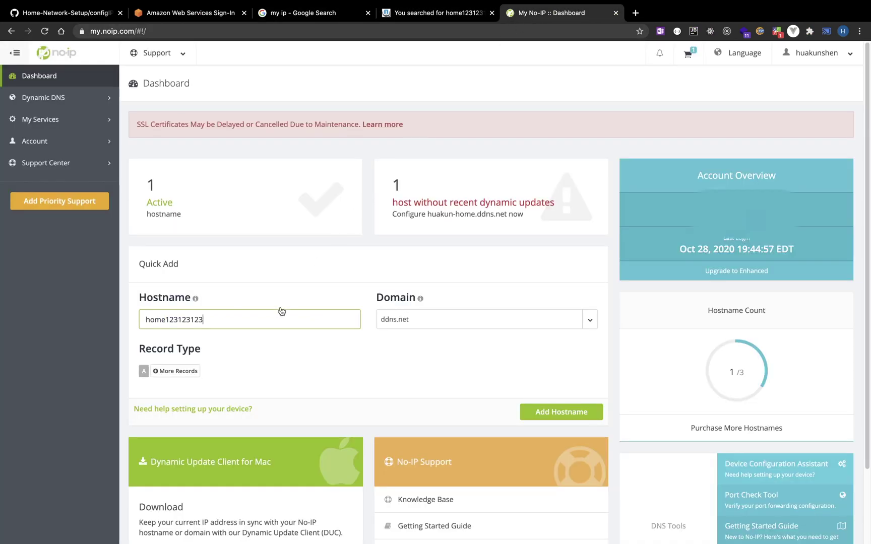
left_click(532, 408)
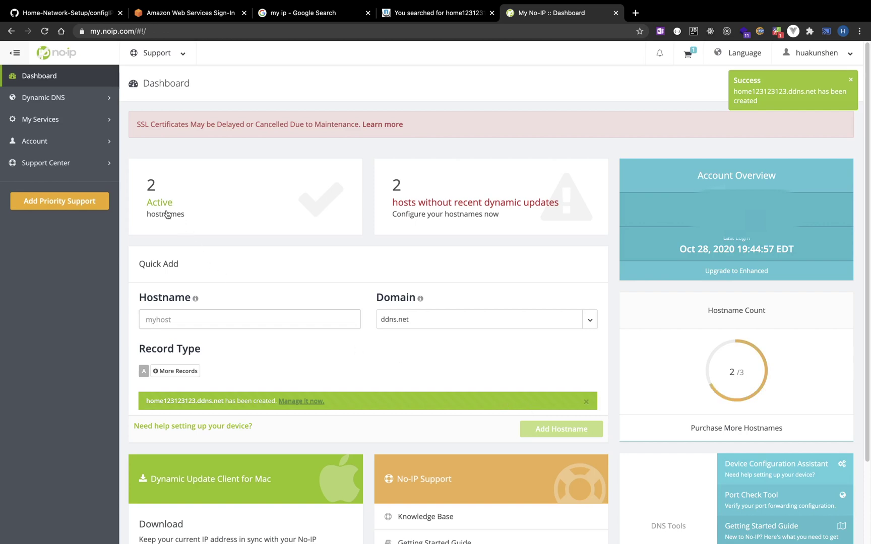
left_click(167, 214)
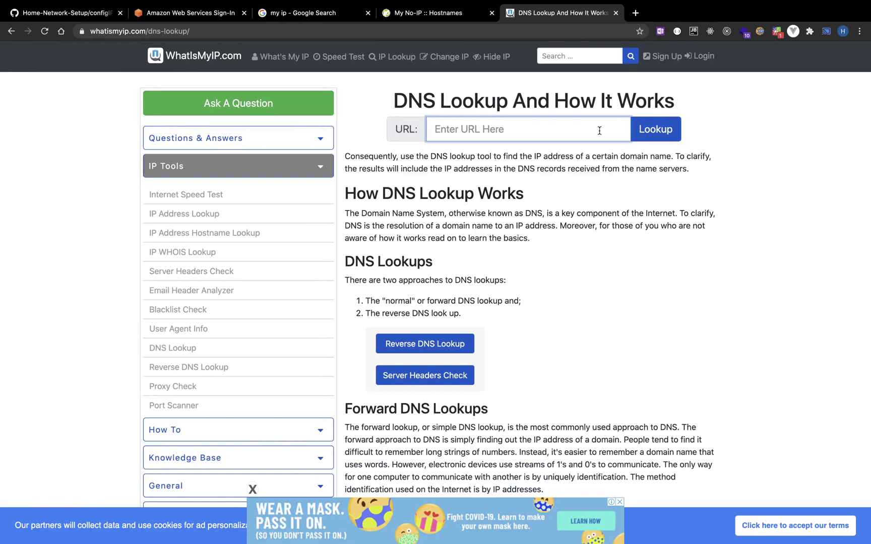
Run a DNS Lookup for home123123123.ddns.net, which returns 68.168.122.147.
key("super+v")
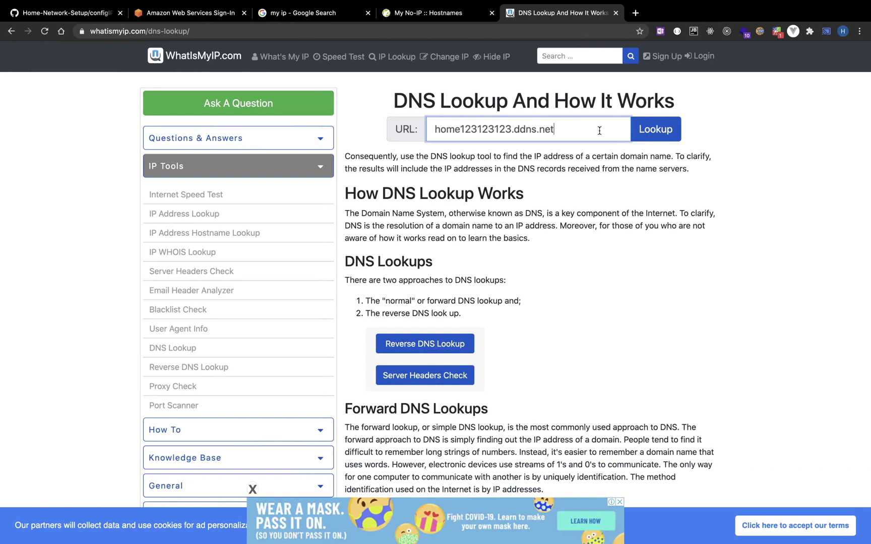
left_click(652, 129)
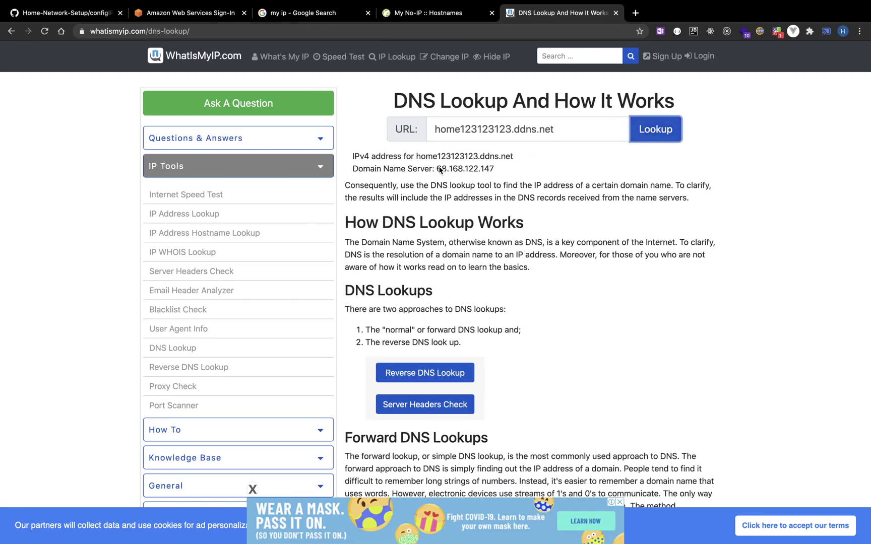
left_click_drag(439, 168, 521, 166)
left_click(521, 166)
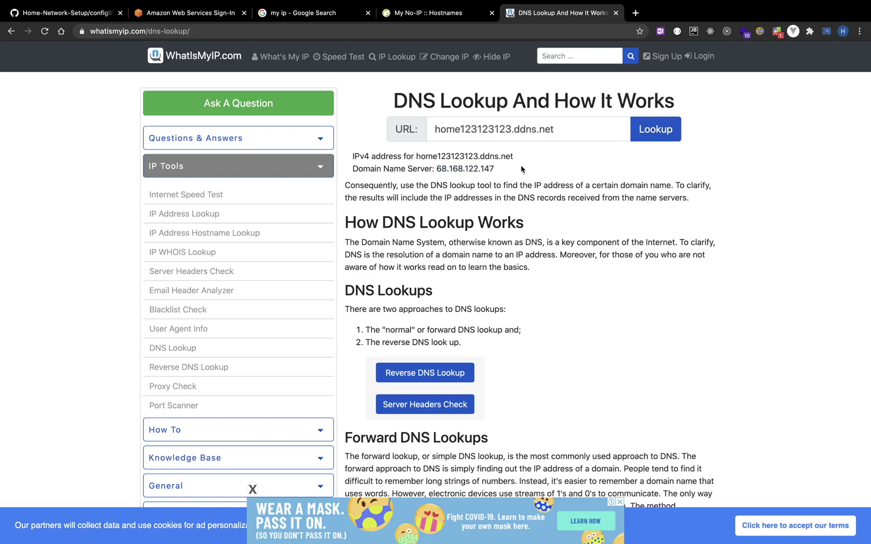
Ping the pasted hostname home123123123.ddns.net from the terminal.
key("super+Tab")
type("ping")
key("super+v")
key("Return")
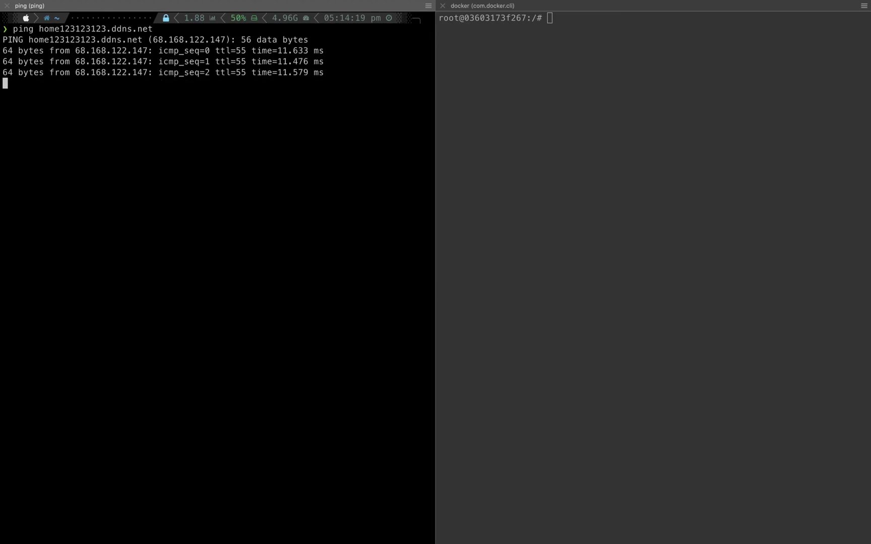
Stop the running ping to home123123123.ddns.net with Ctrl+C.
key("ctrl+c")
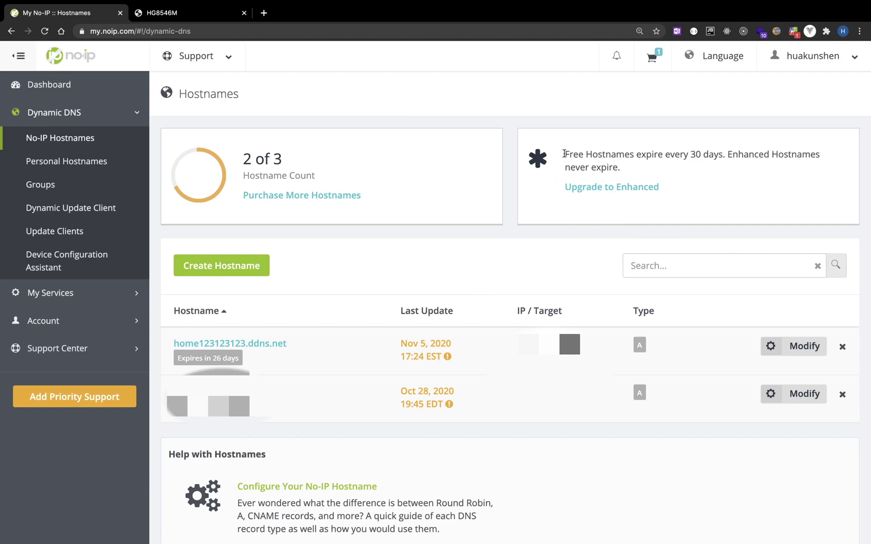
Note the 30-day expiry of free hostnames, then open home123123123.ddns.net's Last Update warning.
left_click_drag(564, 152, 721, 158)
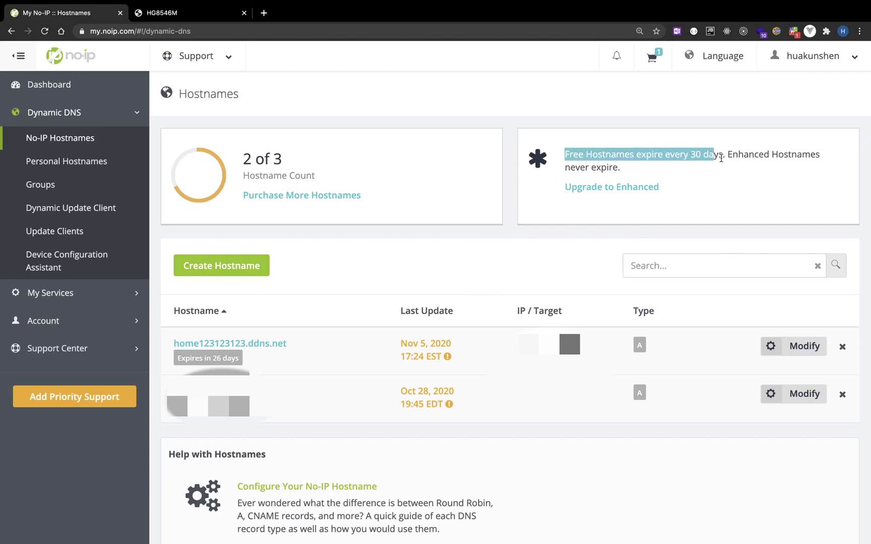
left_click(721, 158)
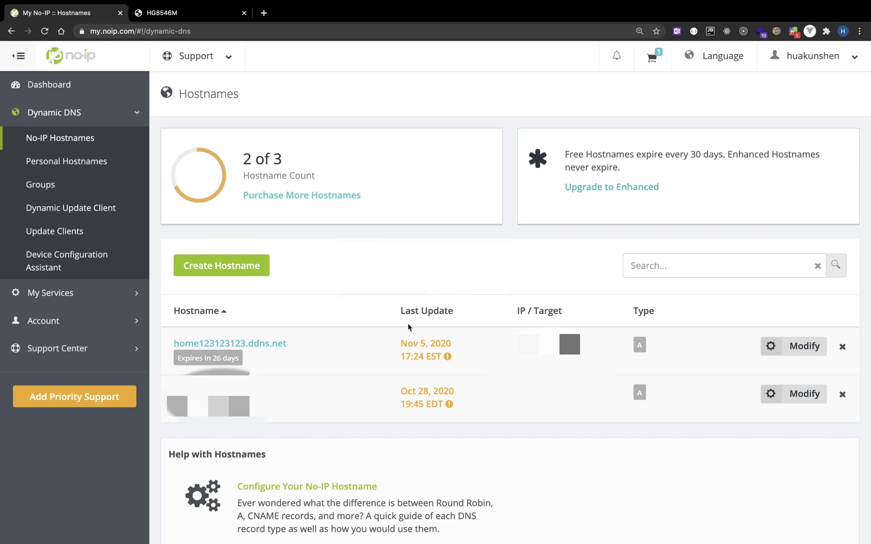
left_click(429, 350)
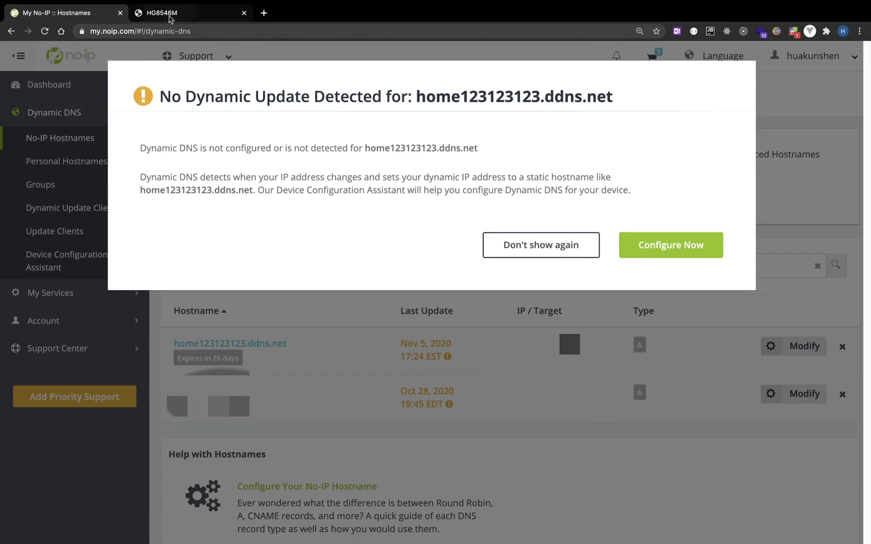
Start a new DDNS entry in the HG8546M's DDNS Configuration, keeping the default WAN connection.
left_click(162, 12)
left_click(592, 95)
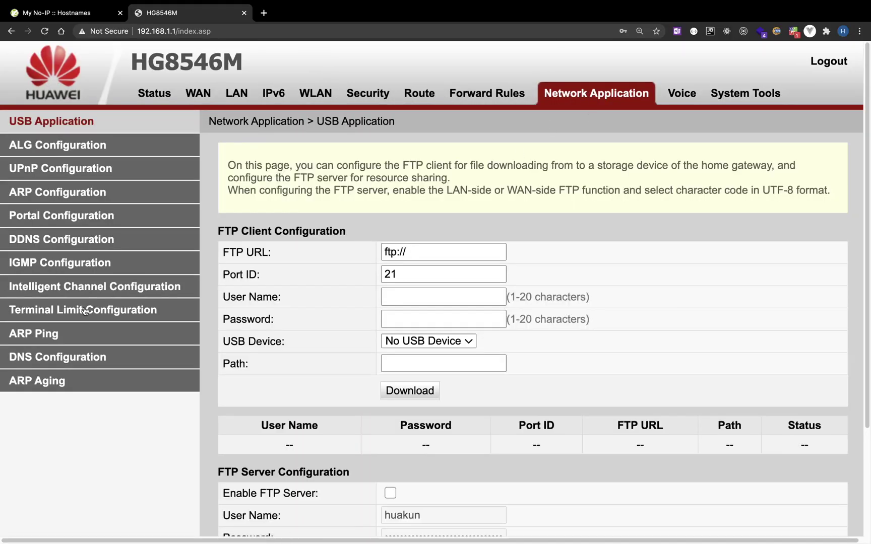
left_click(75, 240)
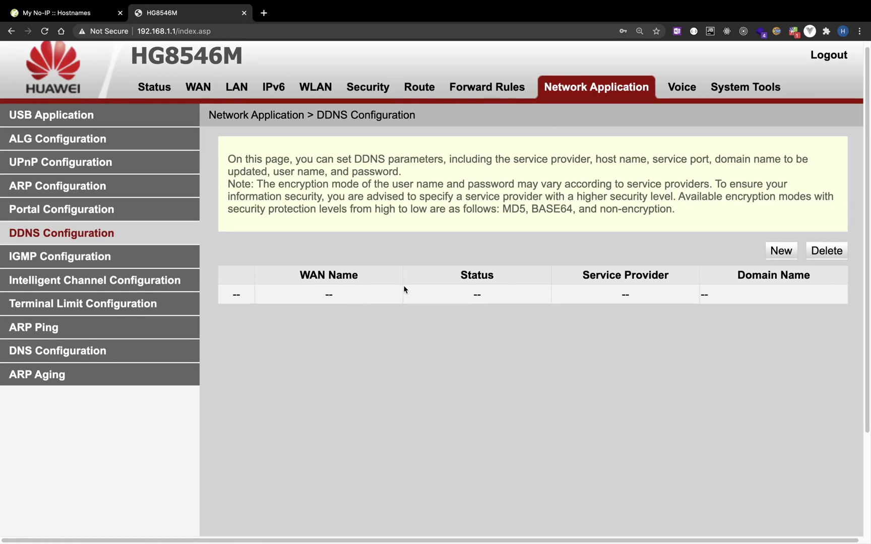
left_click(781, 251)
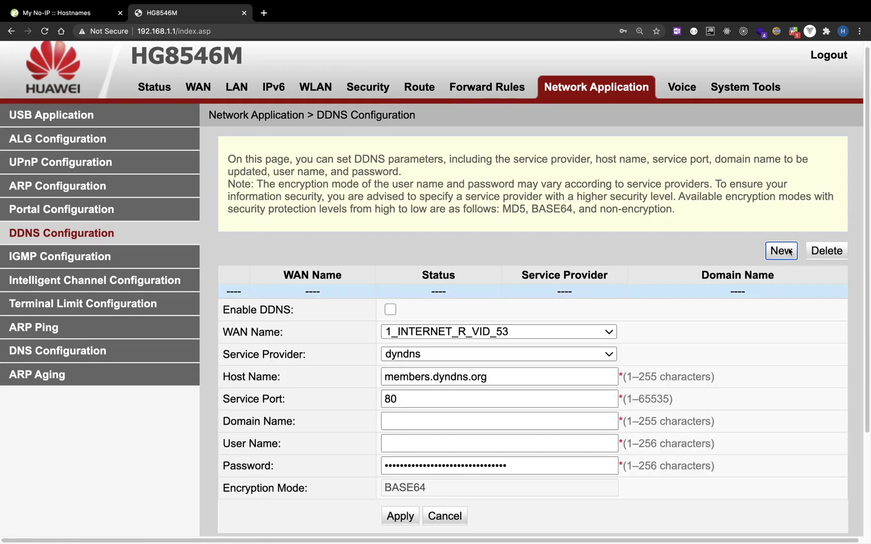
scroll(374, 304, "down", 3)
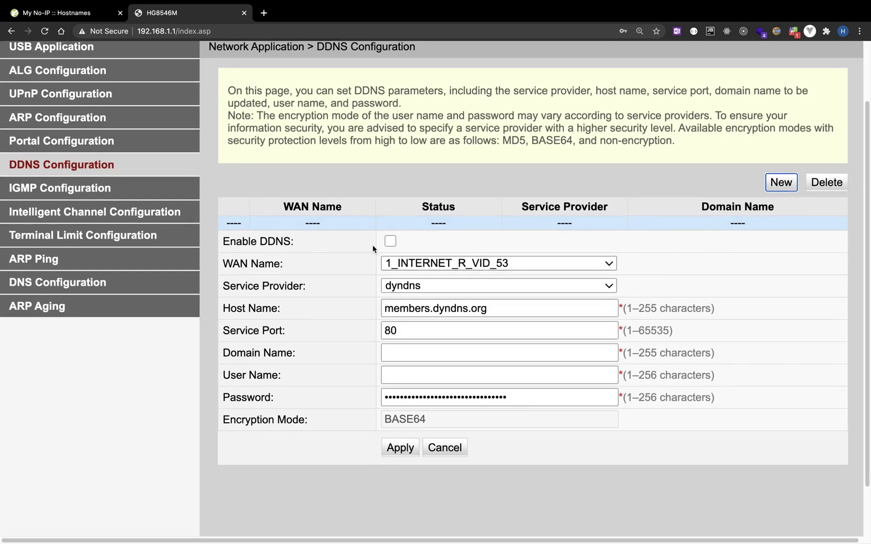
left_click(390, 263)
left_click(390, 263)
Enable DDNS with provider no-ip, domain home123123123.ddns.net, and enter the account user name and password.
left_click(393, 242)
scroll(341, 284, "down", 2)
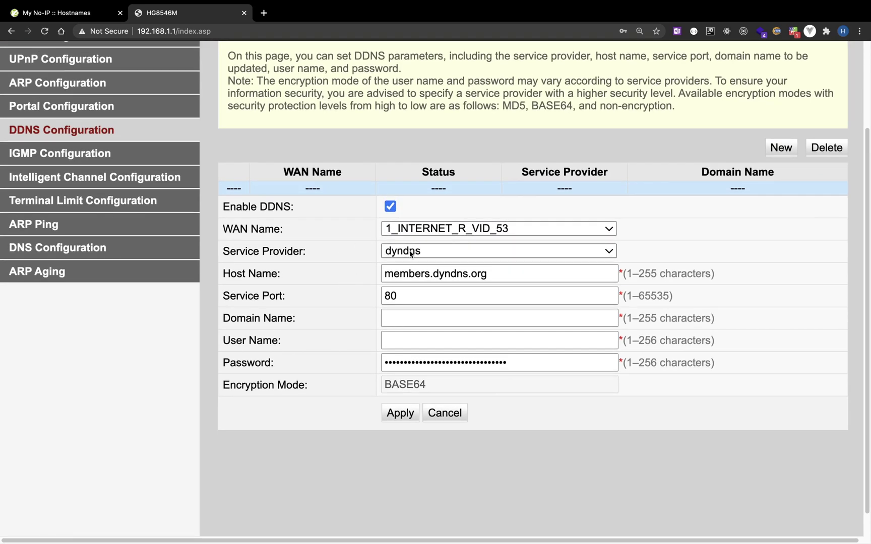
left_click(397, 251)
left_click(405, 354)
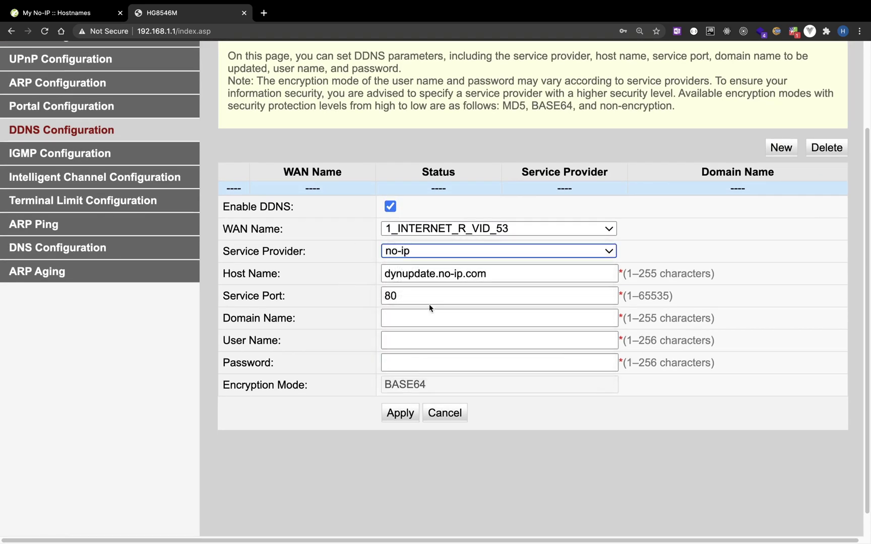
left_click(415, 322)
type("home123123123")
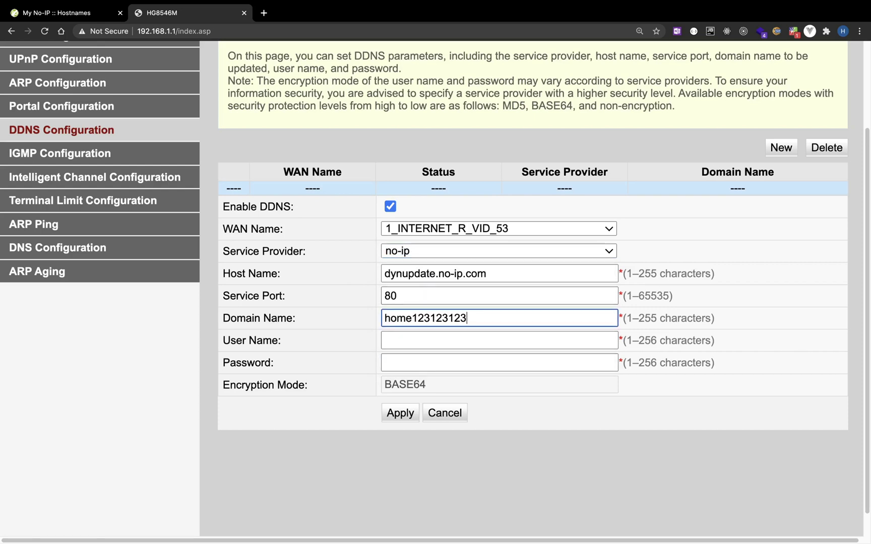
type(".ddns.net")
key("Tab")
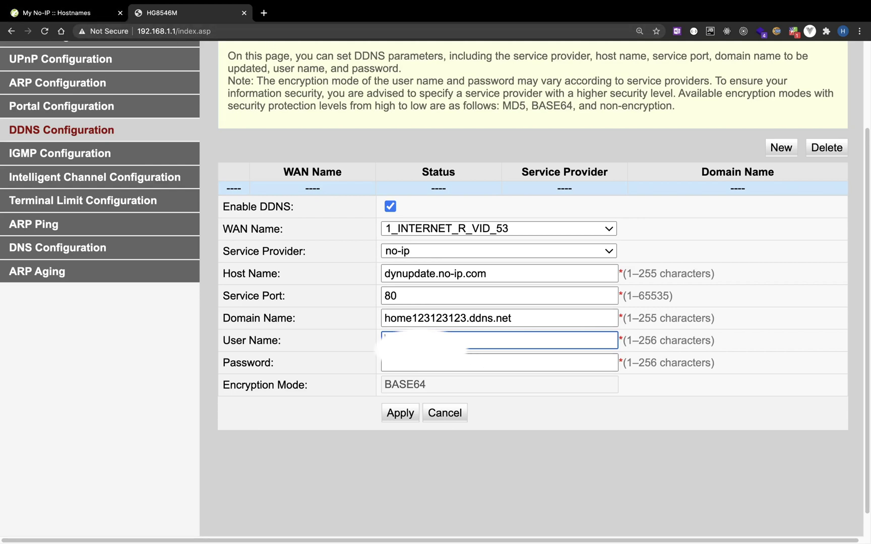
left_click(428, 363)
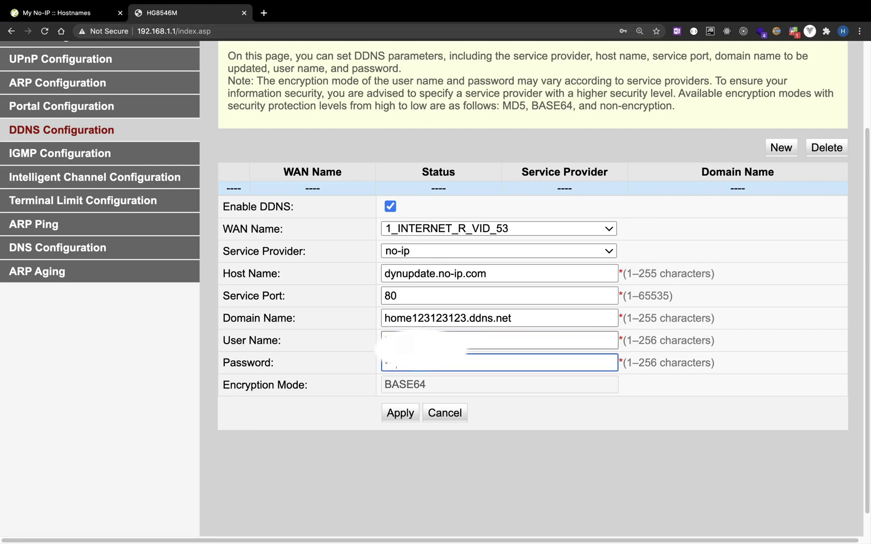